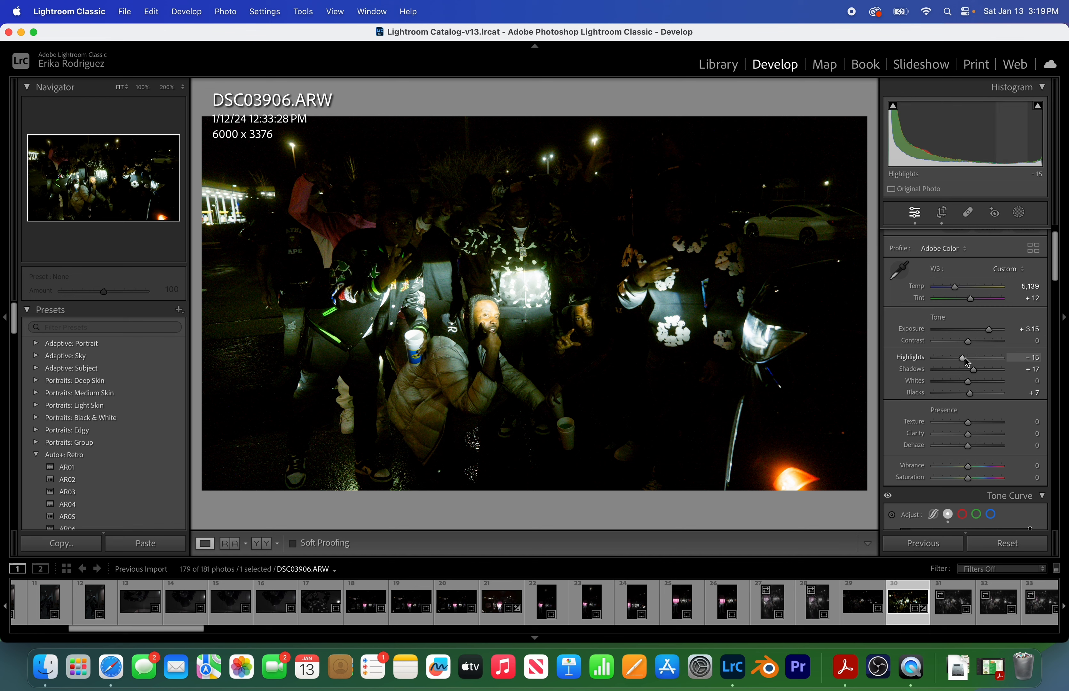
Reshape the shadow end of the point tone curve, placing its lower point at input 42 and output 43.
scroll(967, 362, "down", 5)
left_click_drag(910, 463, 927, 444)
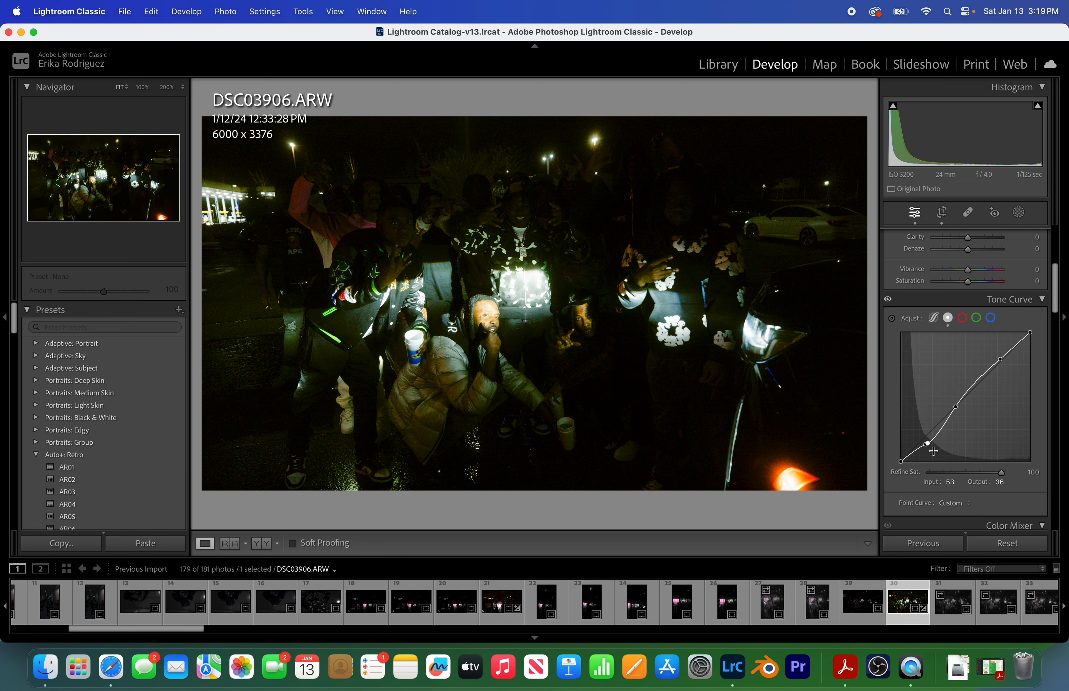
key("super+z")
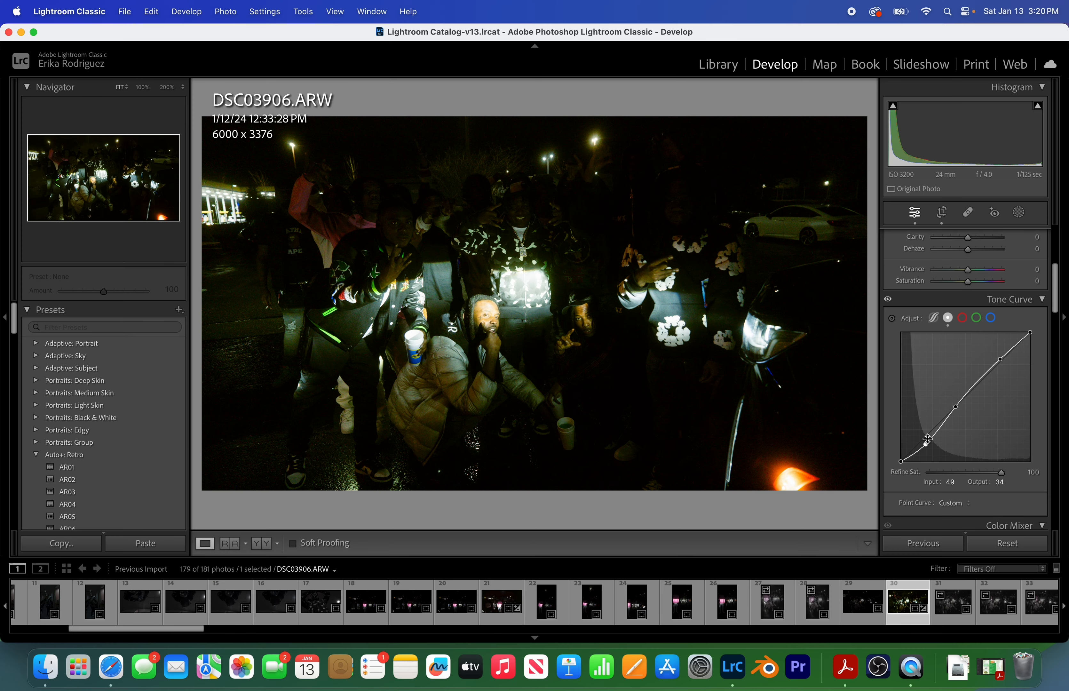
left_click_drag(928, 439, 921, 441)
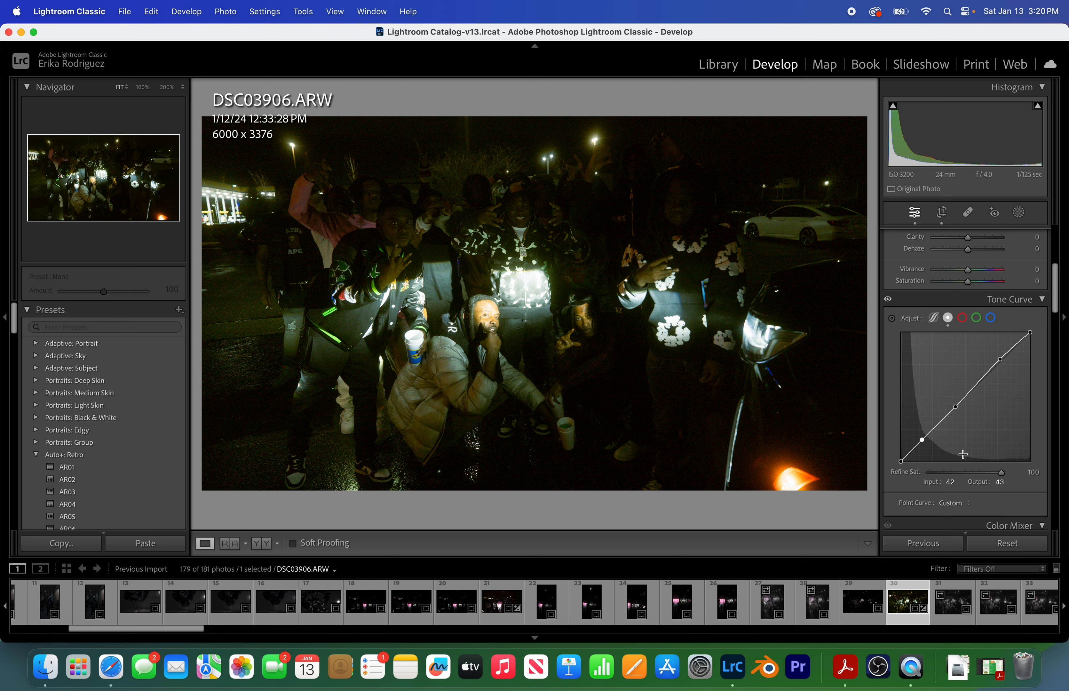
Raise the photo's Exposure to +3.35.
scroll(963, 454, "up", 5)
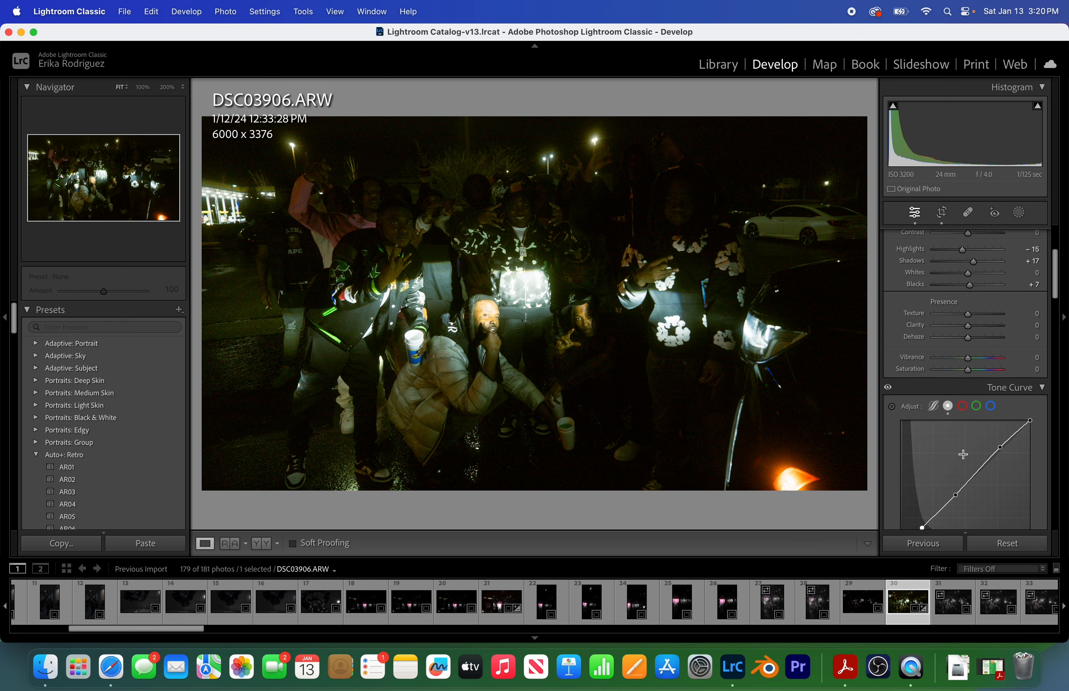
scroll(965, 458, "up", 2)
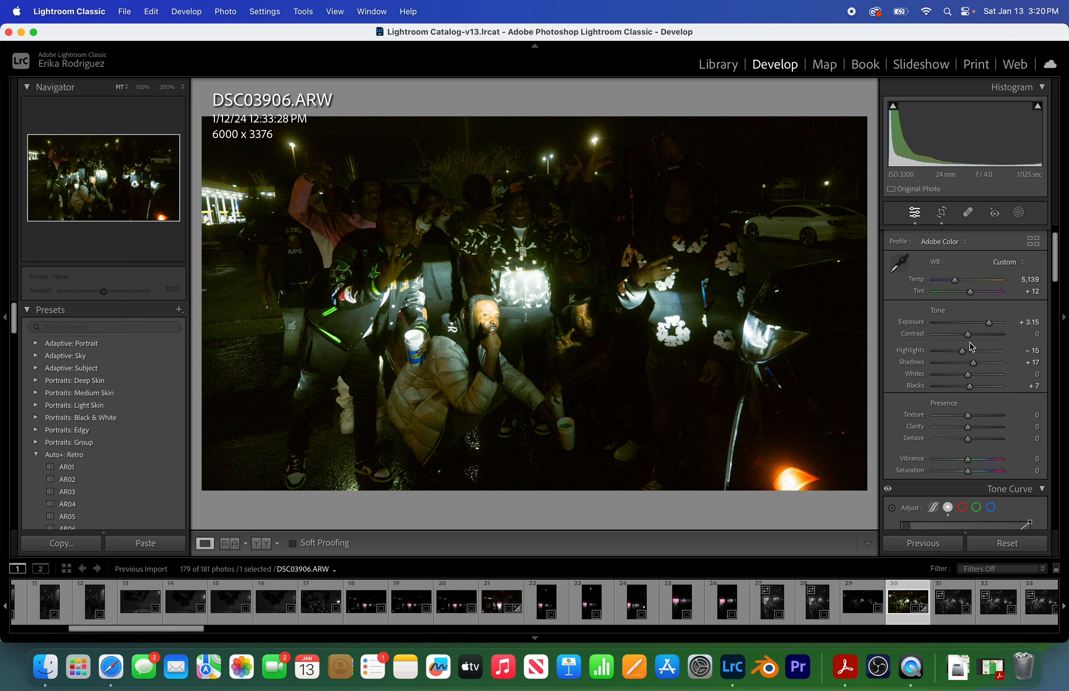
left_click_drag(982, 323, 990, 324)
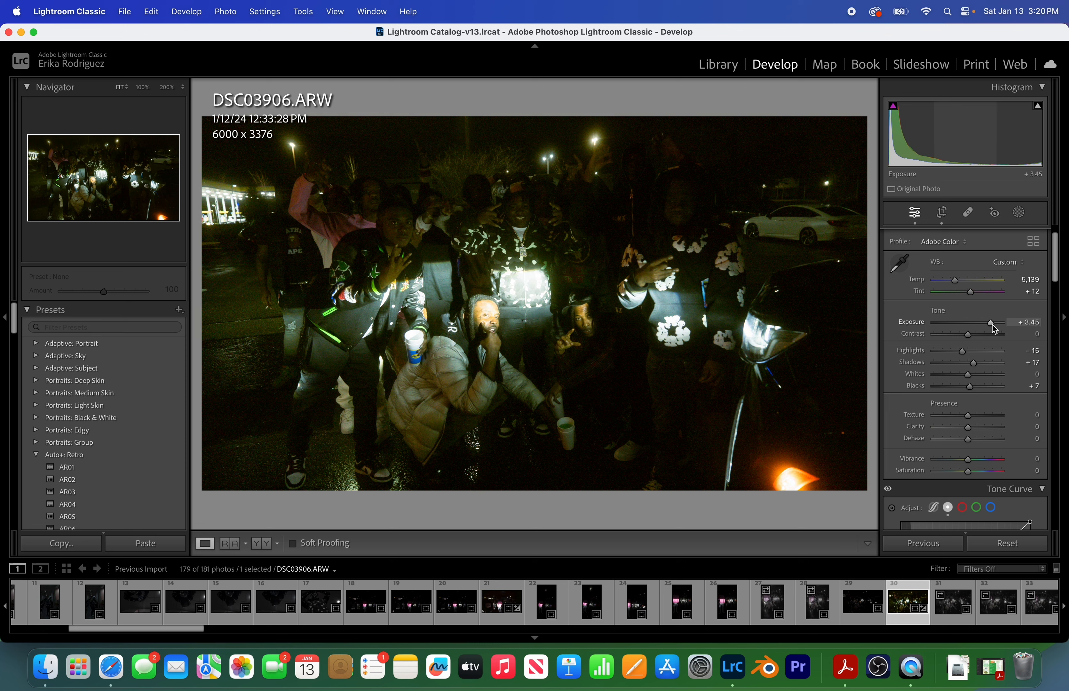
left_click_drag(992, 325, 991, 327)
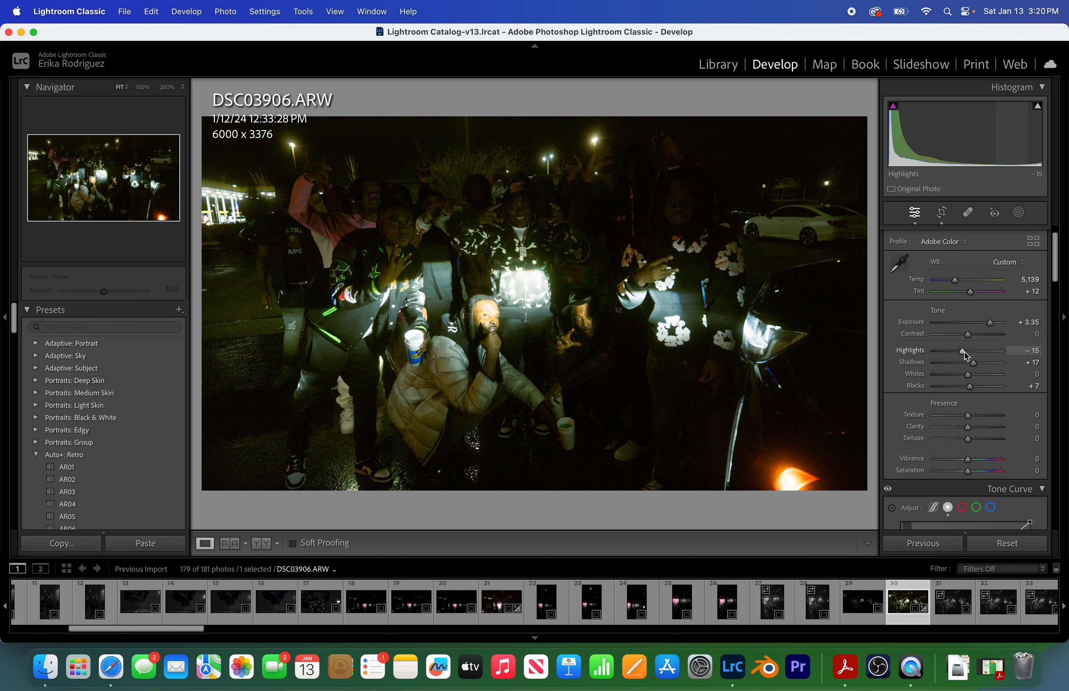
Rework the tone settings with Shadows at +18 and Highlights at −24.
left_click_drag(964, 352, 957, 353)
double_click(956, 352)
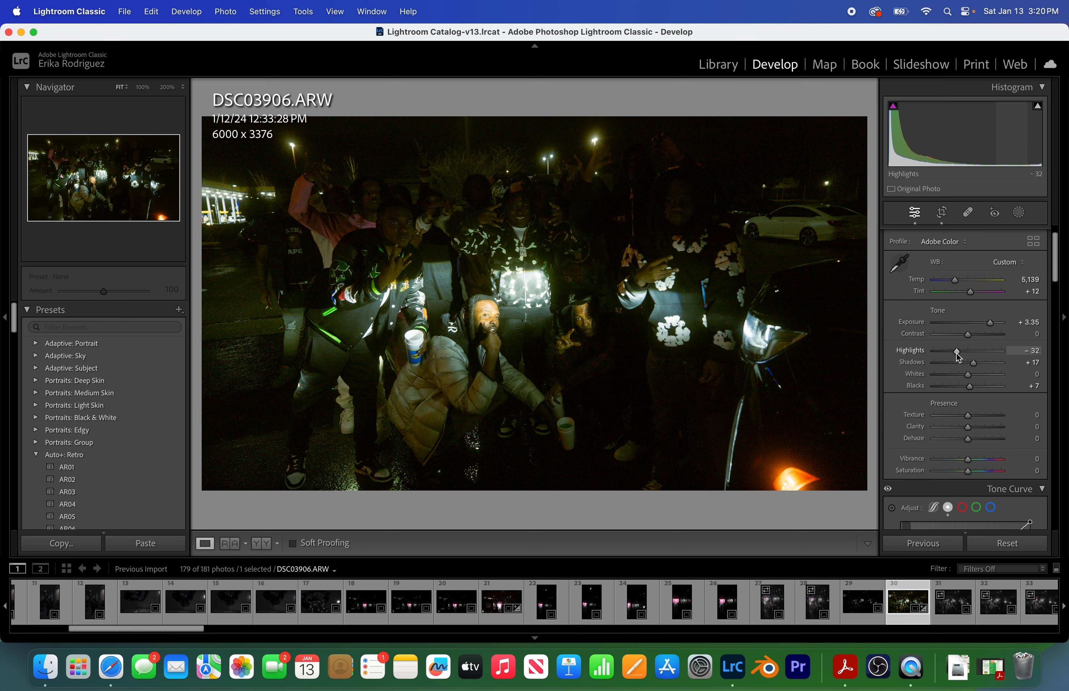
double_click(974, 364)
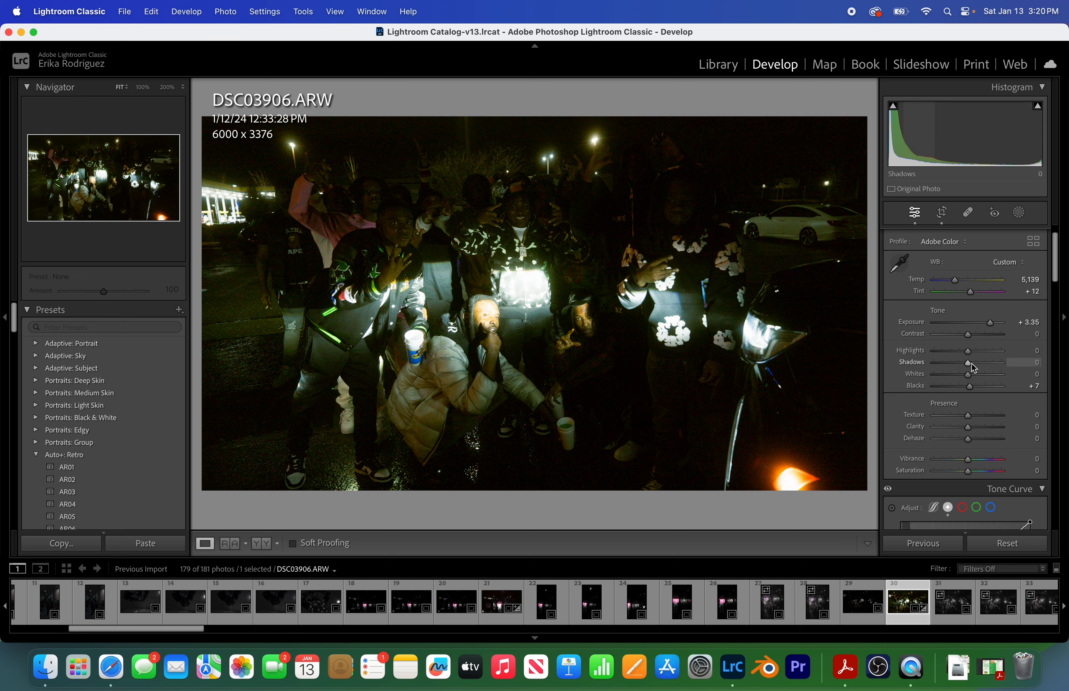
left_click_drag(970, 363, 974, 363)
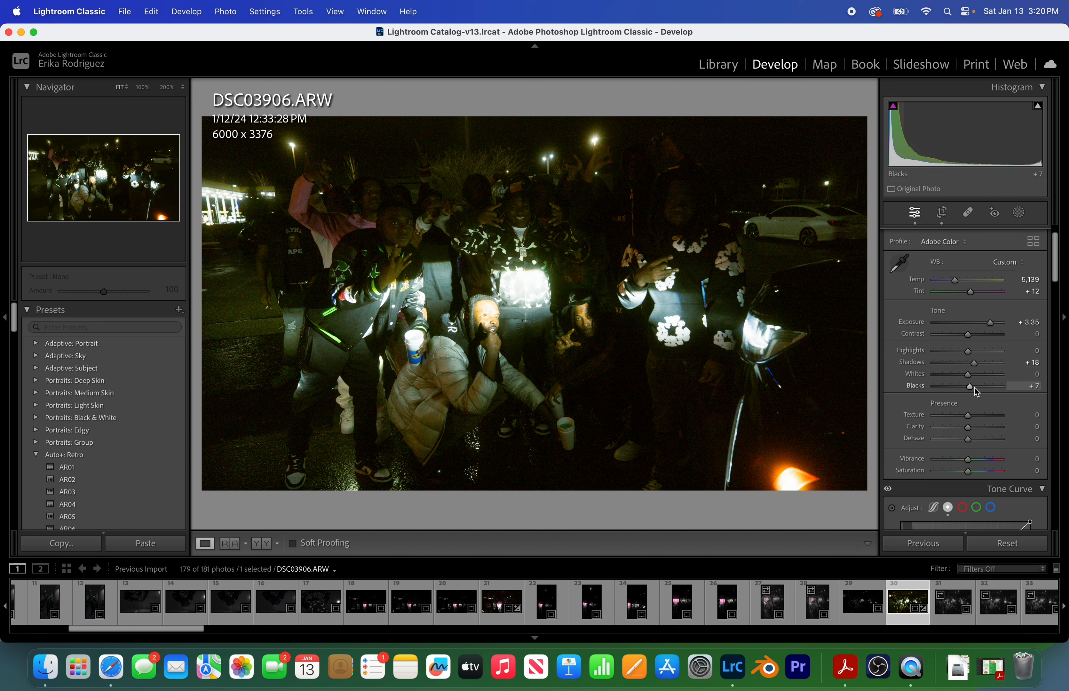
mouse_move(972, 339)
left_mouse_down()
mouse_move(958, 340)
mouse_move(972, 343)
left_mouse_up()
double_click(970, 340)
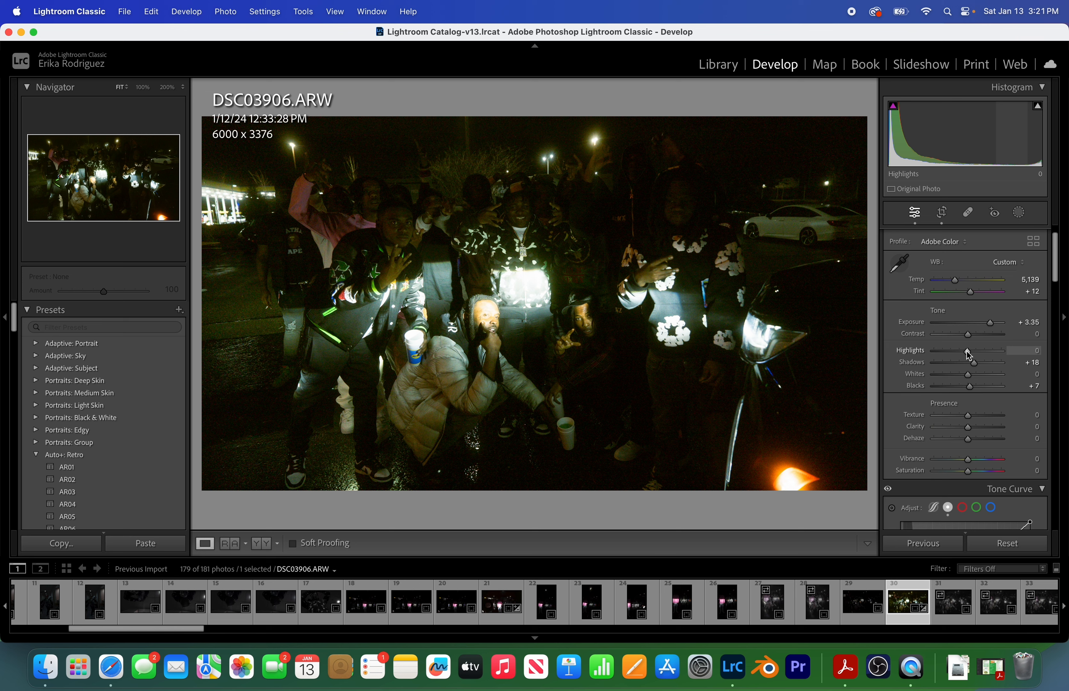
left_click_drag(965, 352, 959, 351)
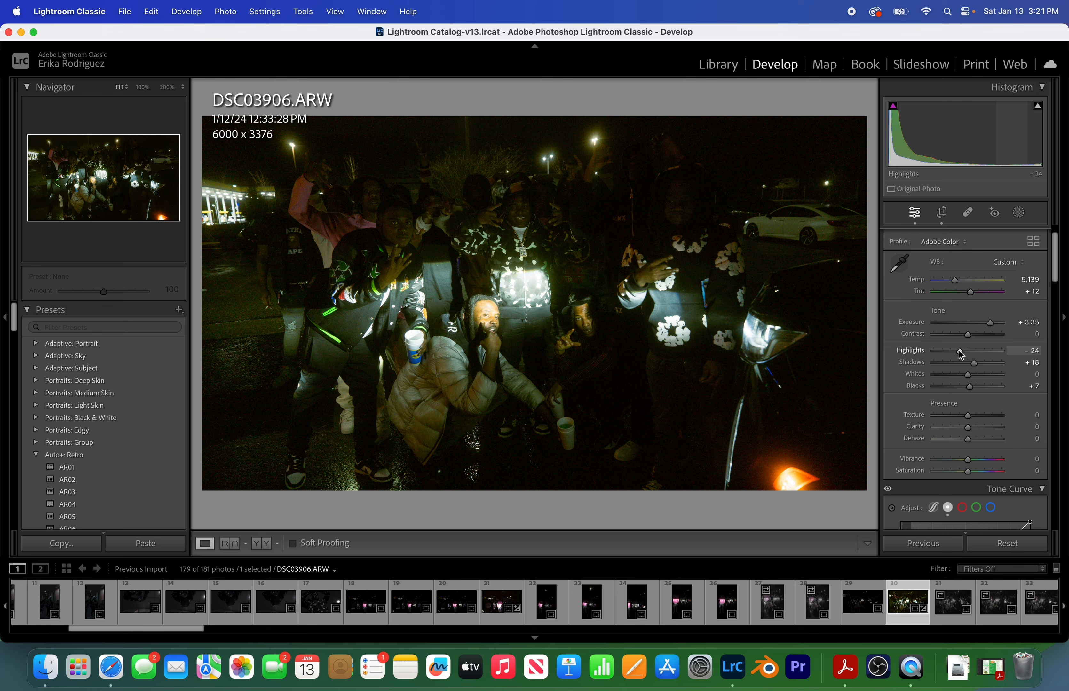
Run AI Denoise on the photo with an amount of 50, stacking the enhanced DNG with the original.
scroll(962, 373, "down", 5)
scroll(964, 375, "down", 10)
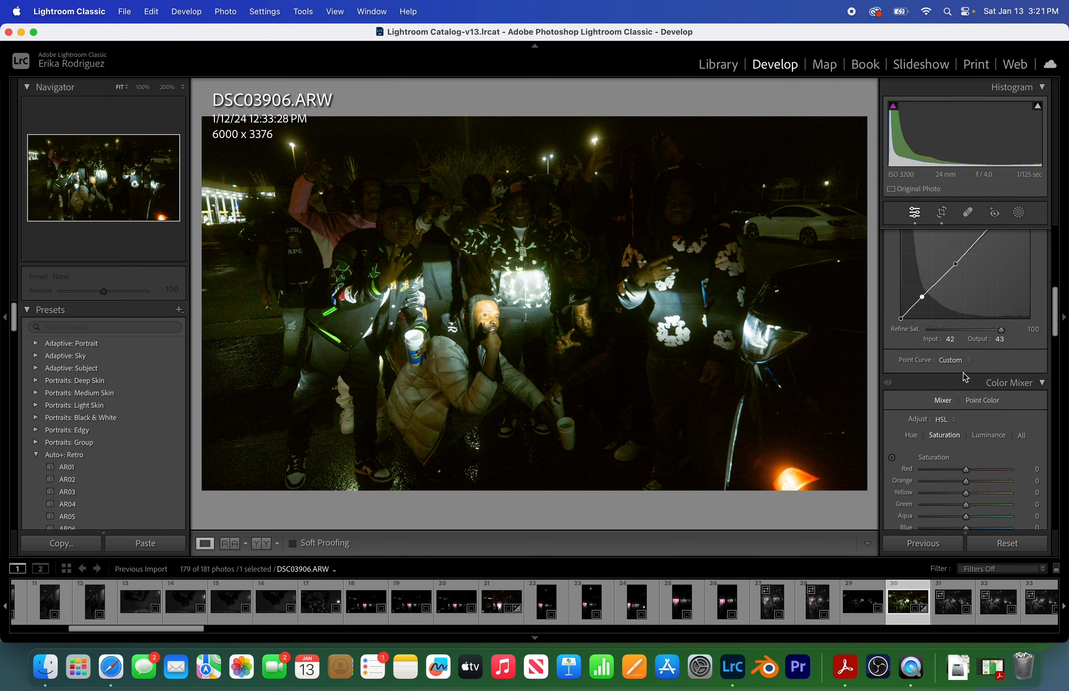
scroll(966, 377, "down", 4)
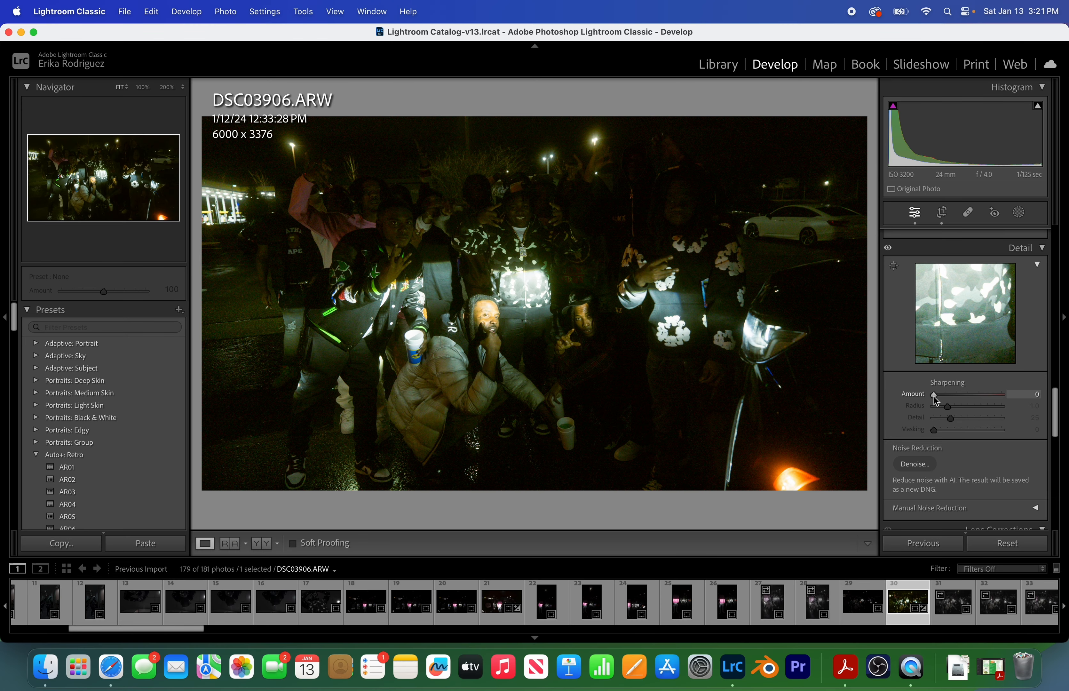
left_click(921, 467)
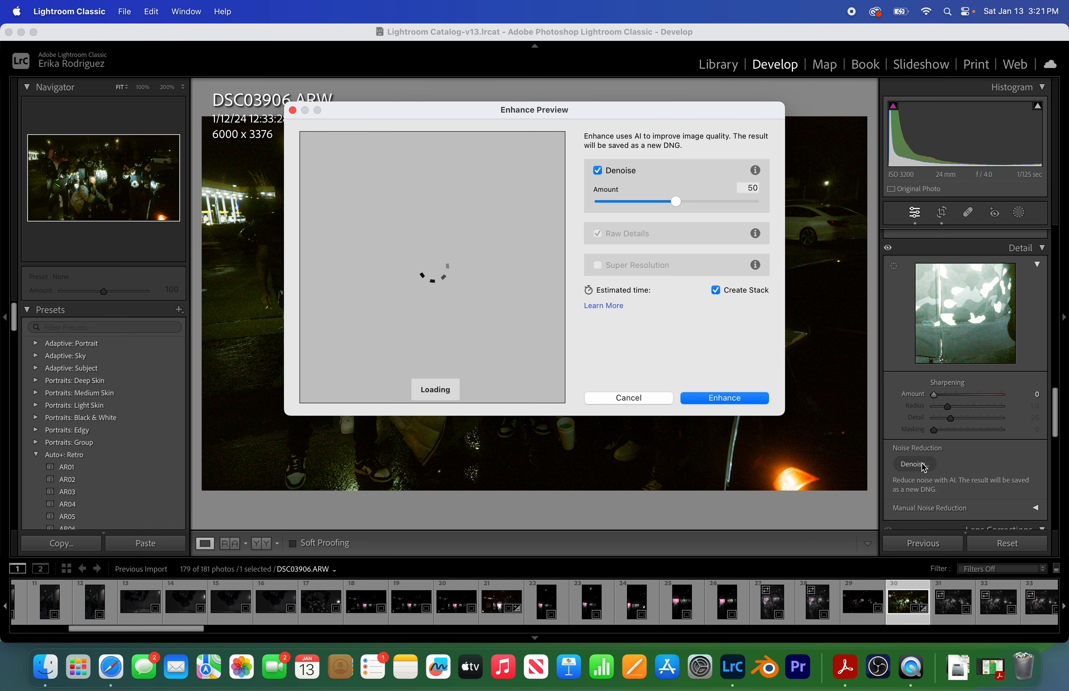
left_click(745, 399)
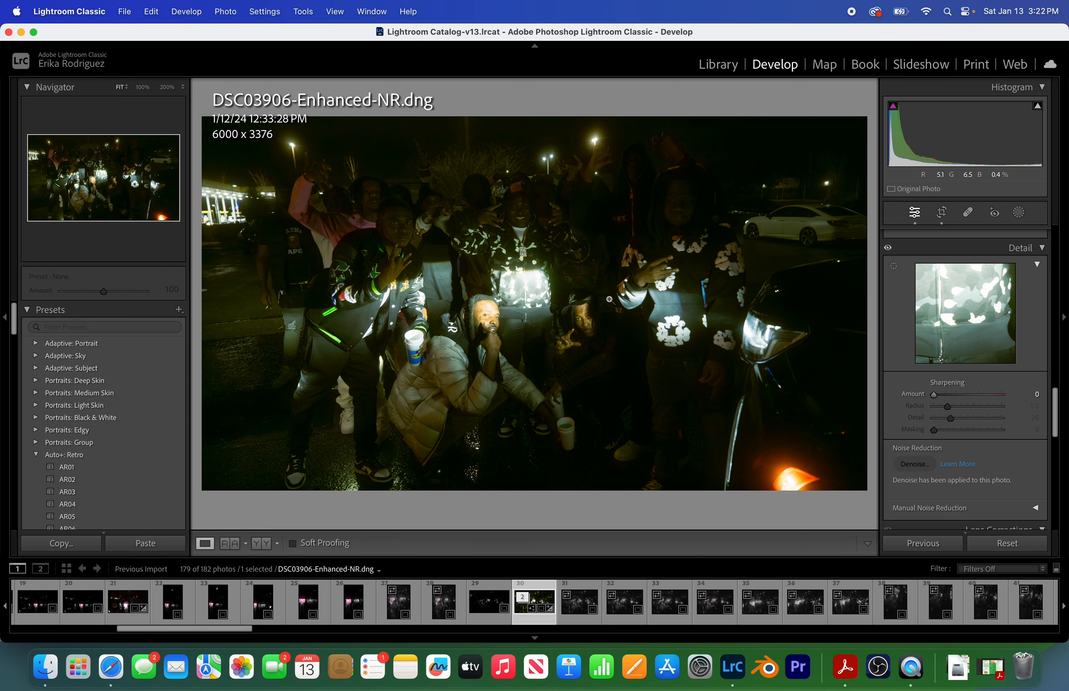
Crop the denoised photo tighter around the group on both sides, to about 4795 x 3575 pixels.
key("r")
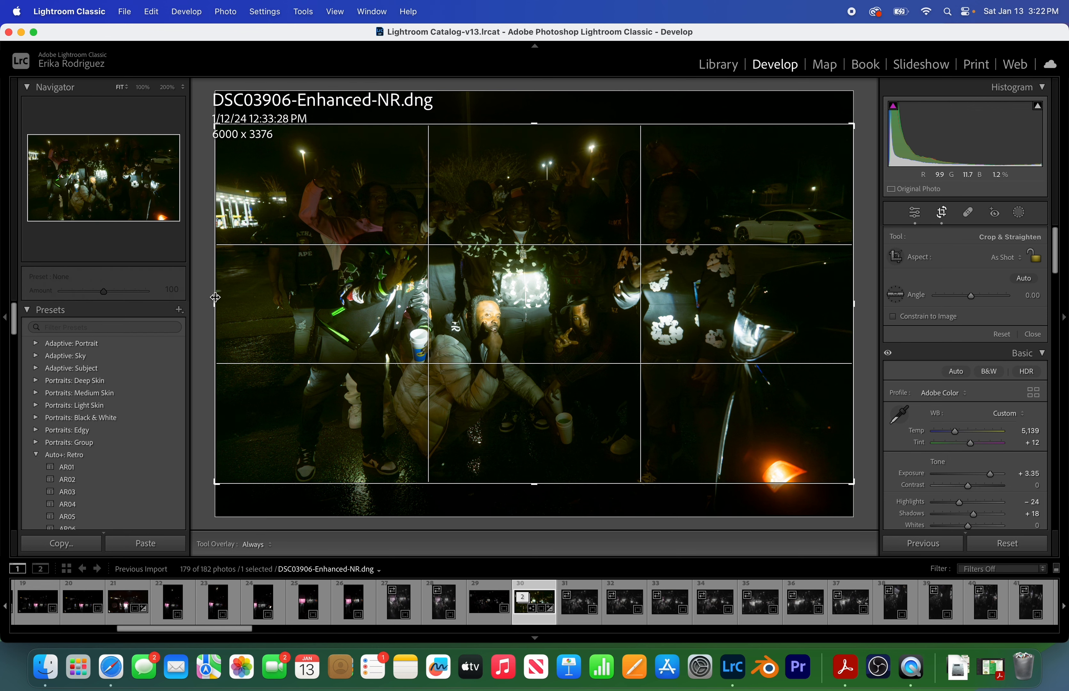
left_click_drag(217, 303, 239, 301)
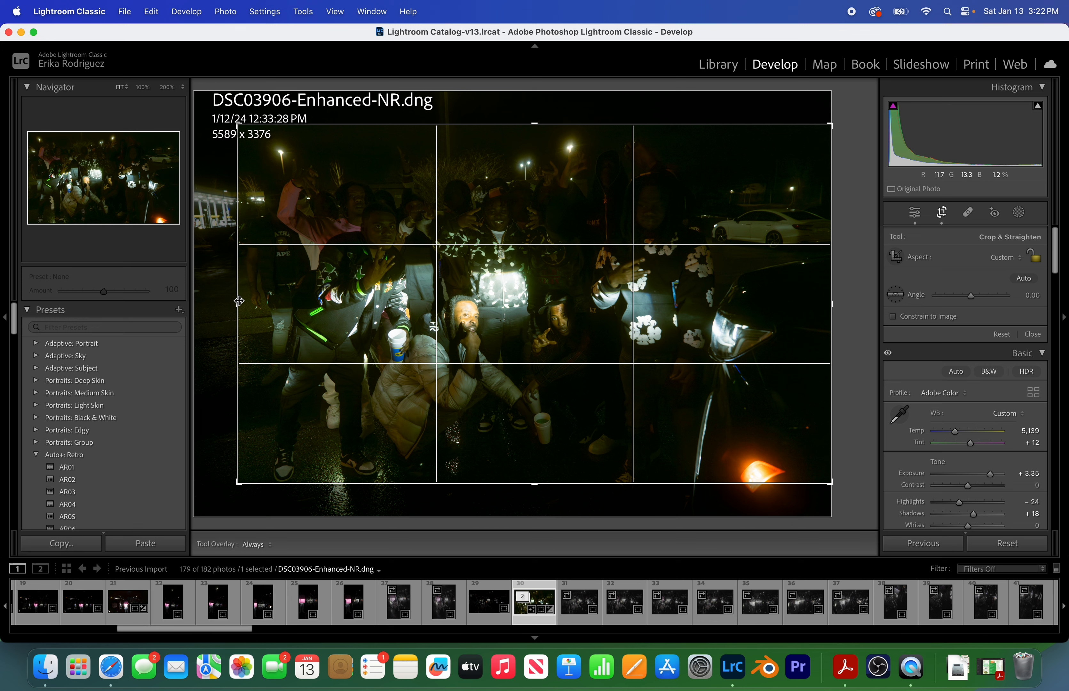
left_click_drag(830, 305, 782, 306)
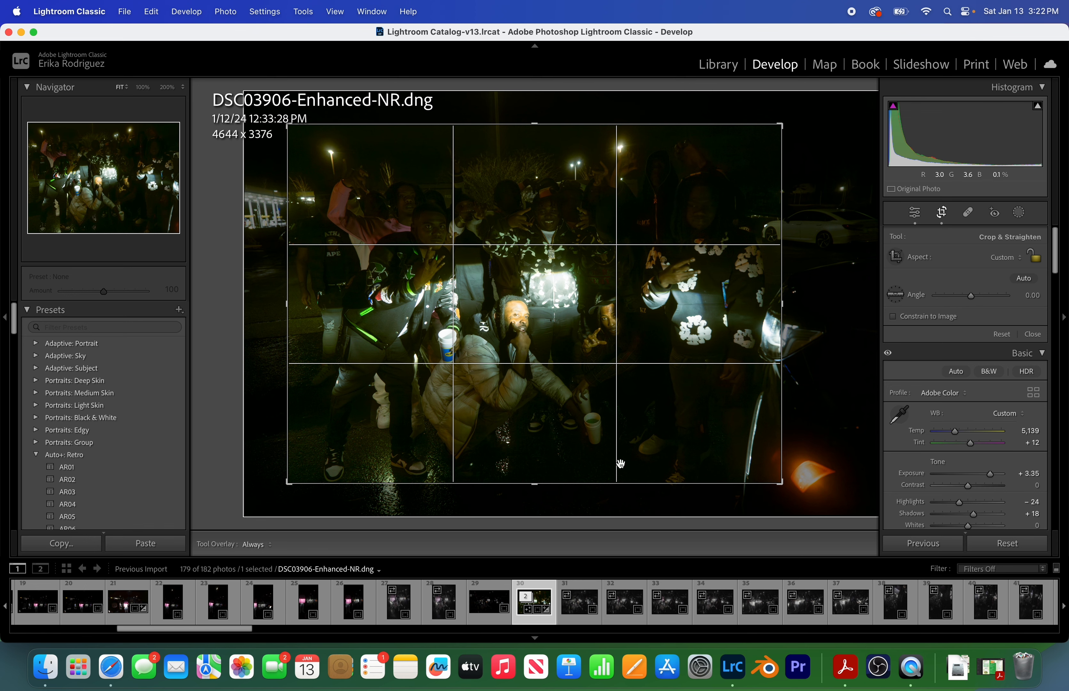
left_click_drag(539, 486, 537, 495)
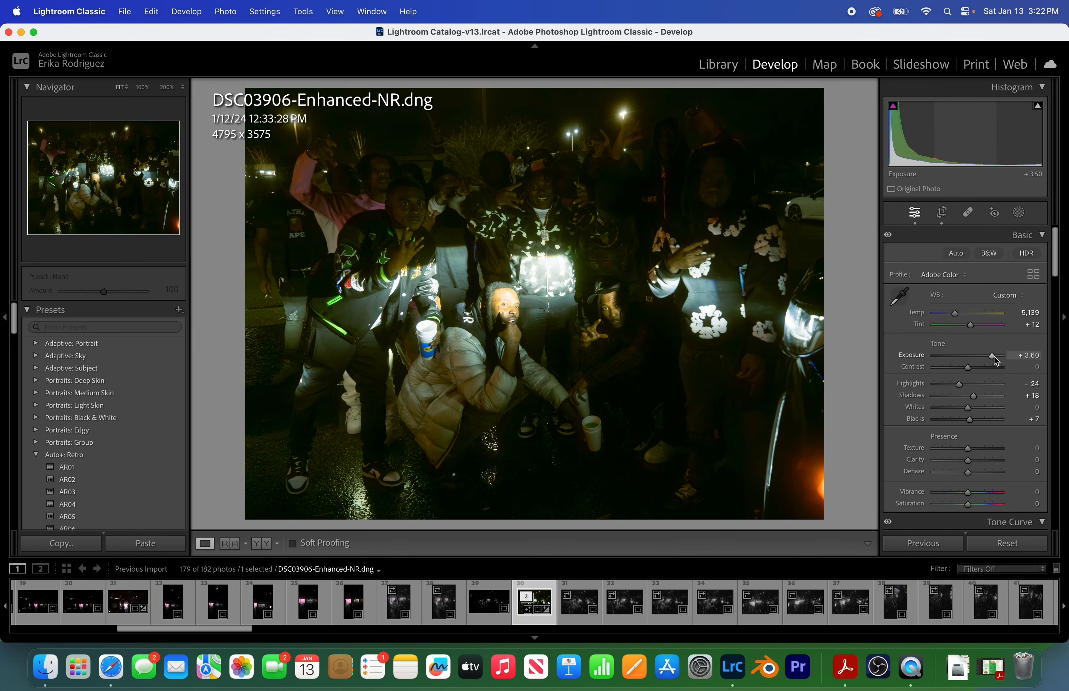
Set the cropped photo's Exposure to +3.60, Highlights to −43 and Shadows to +38.
left_click_drag(993, 357, 994, 356)
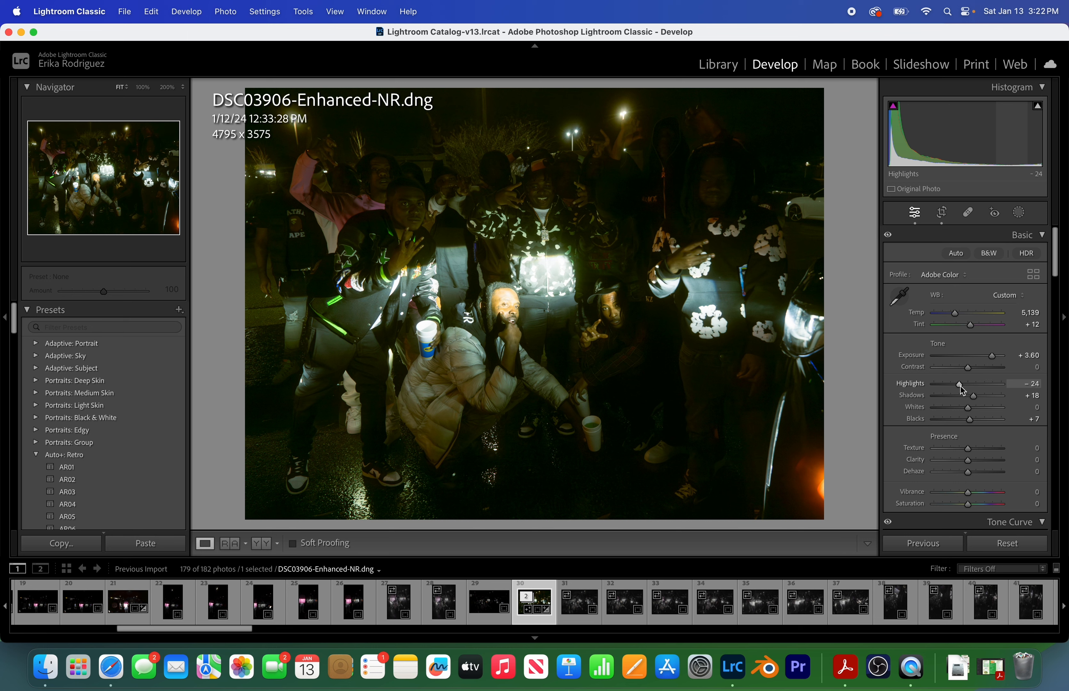
left_click_drag(958, 385, 953, 385)
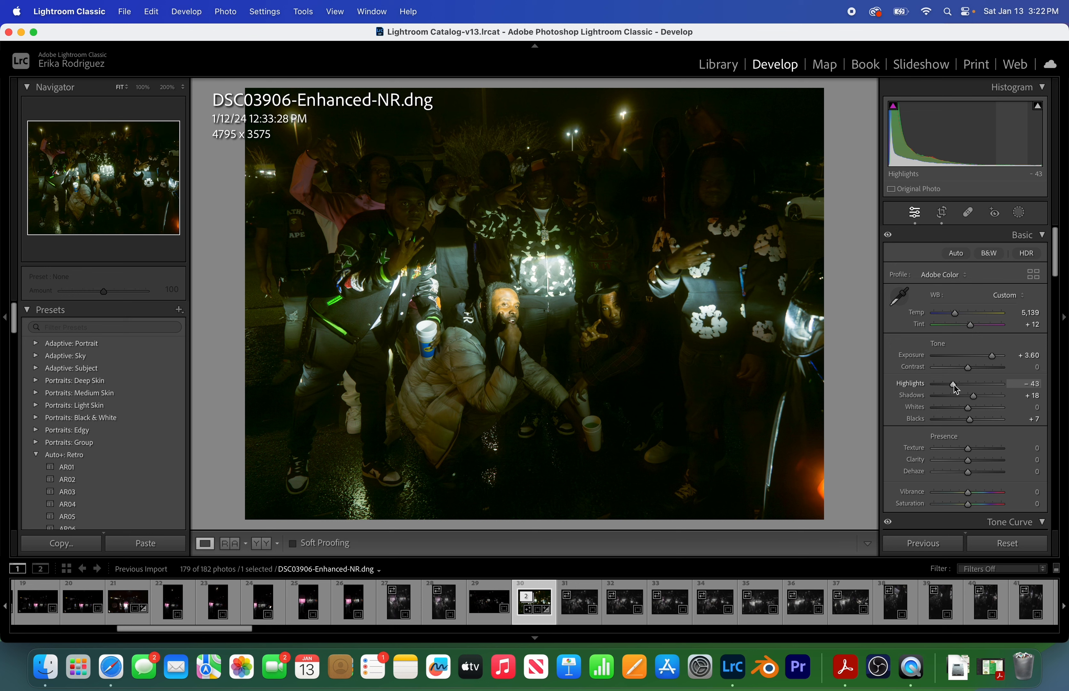
left_click_drag(977, 395, 984, 393)
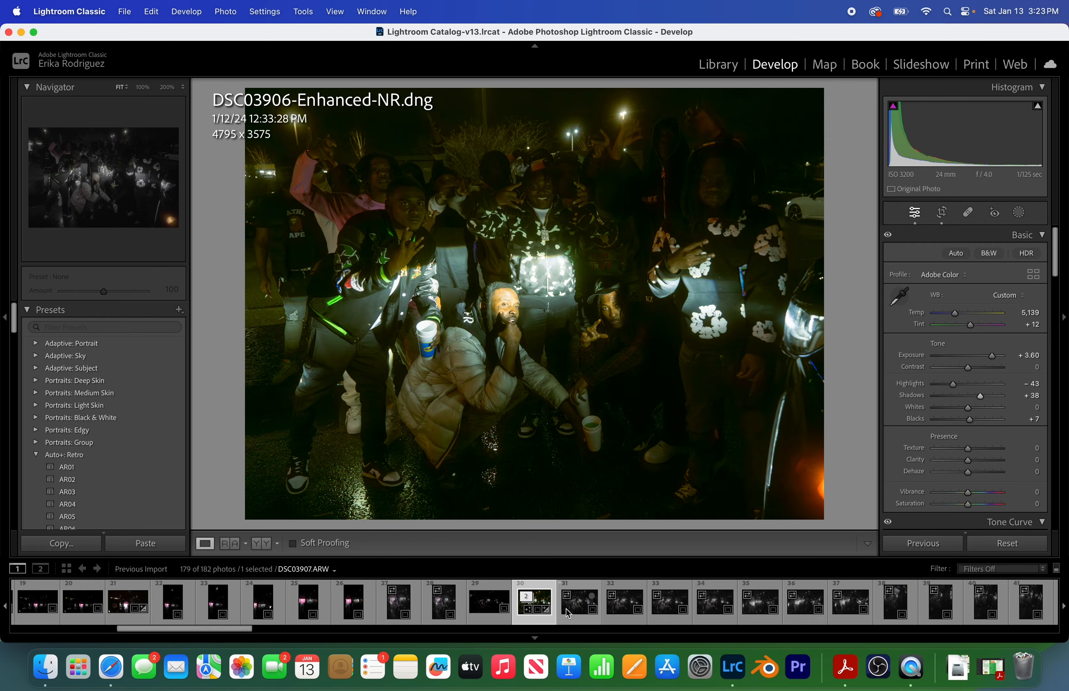
Copy the edited photo's develop settings, leaving out Masking, Healing, Crop and Transform.
key("super+shift+c")
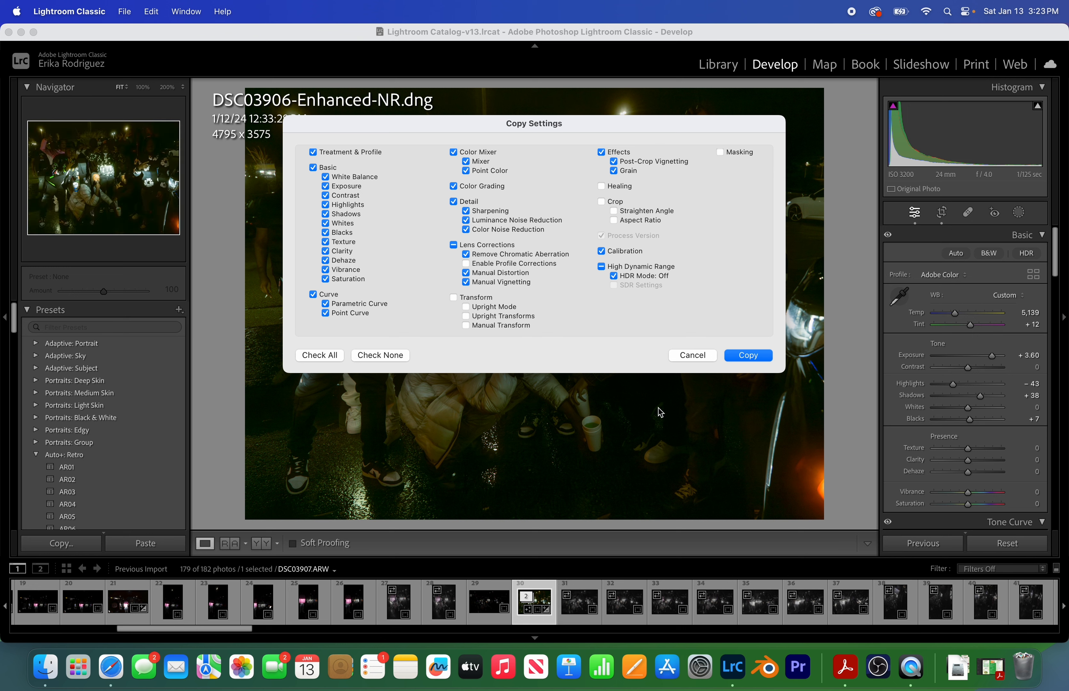
left_click(747, 356)
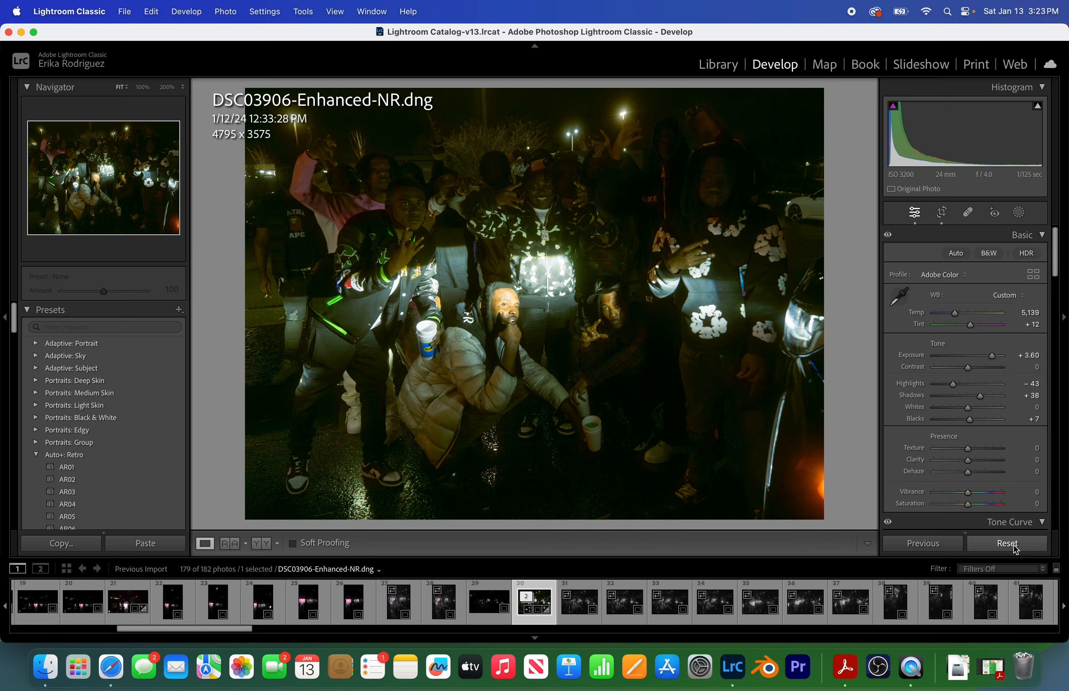
Reset all develop settings to compare with the unedited photo, and undo the reset.
left_click(1014, 547)
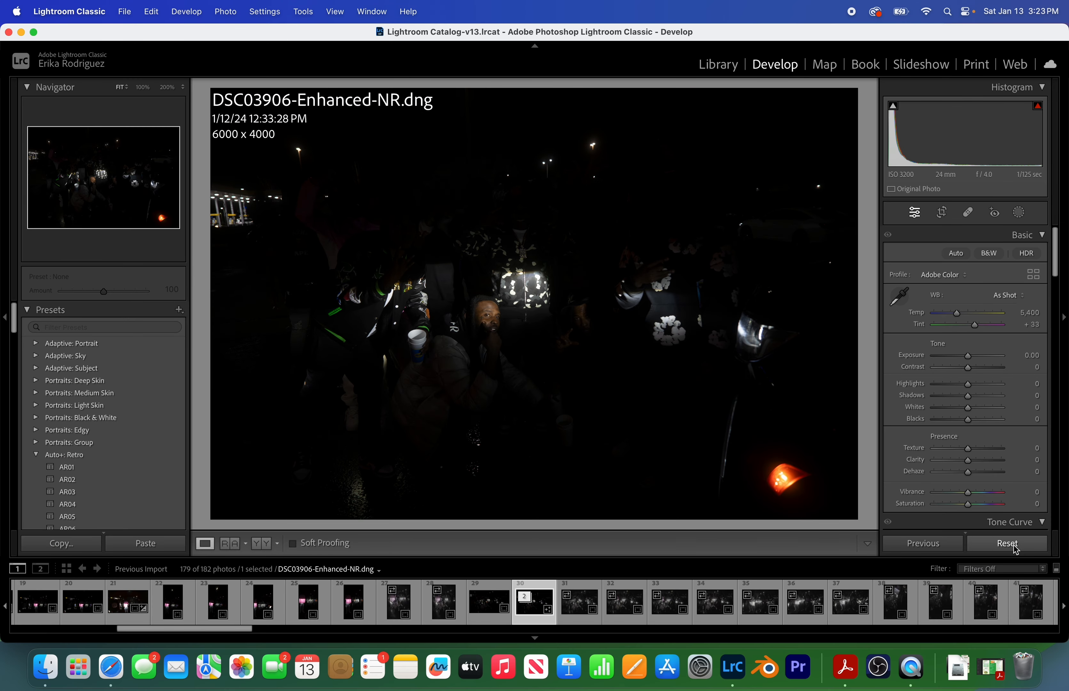
key("super+z")
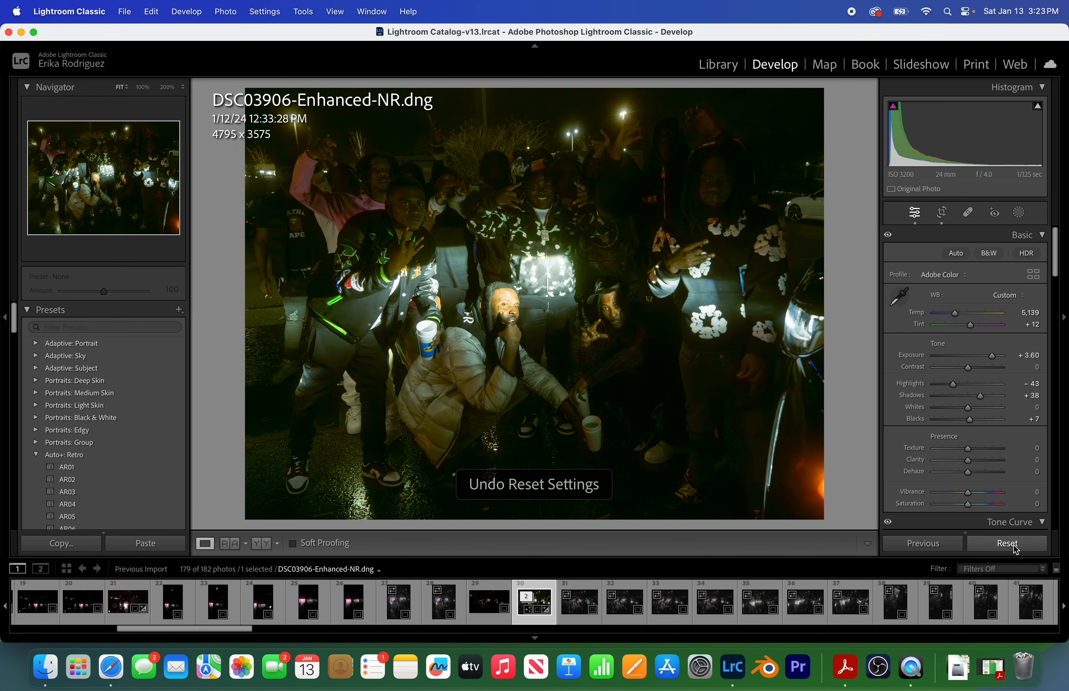
left_click(1016, 549)
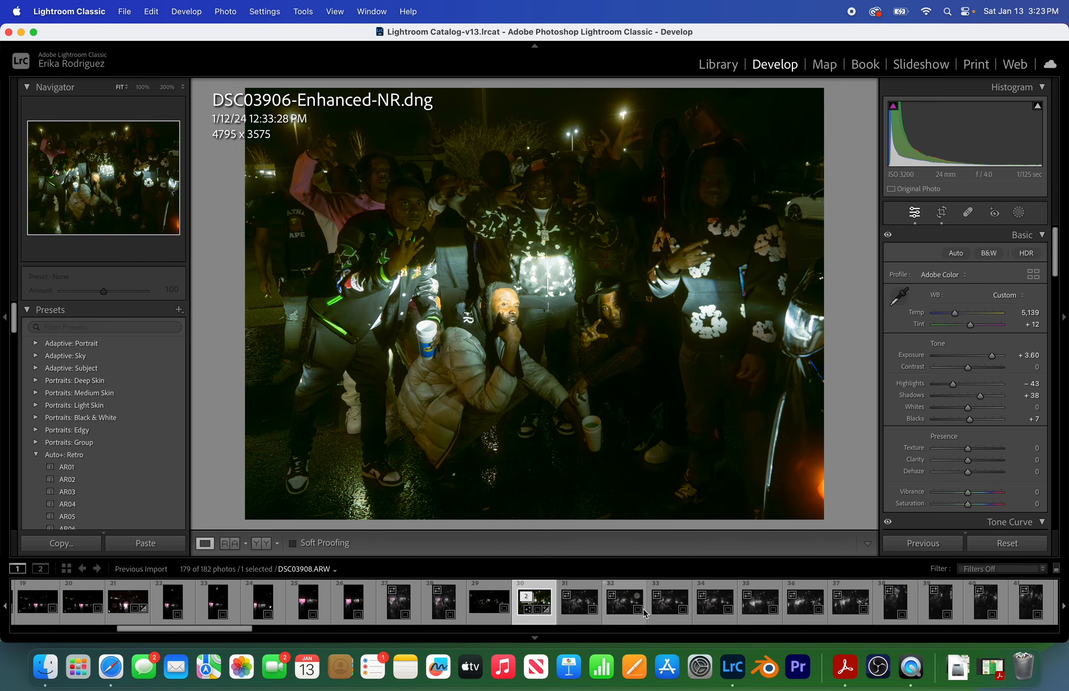